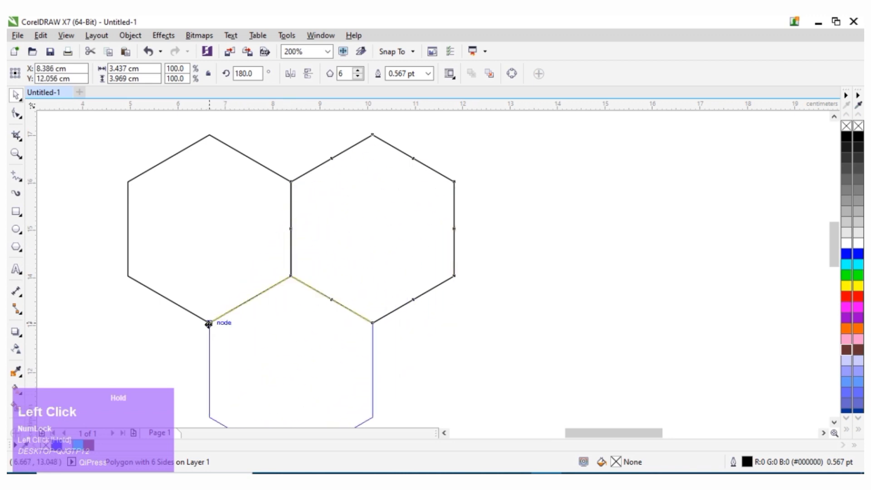
Step: Place a copy of the hexagon beneath the upper two, snapped to their lower vertices, and deselect it
{"action": "right_click", "coordinate": [209, 323]}
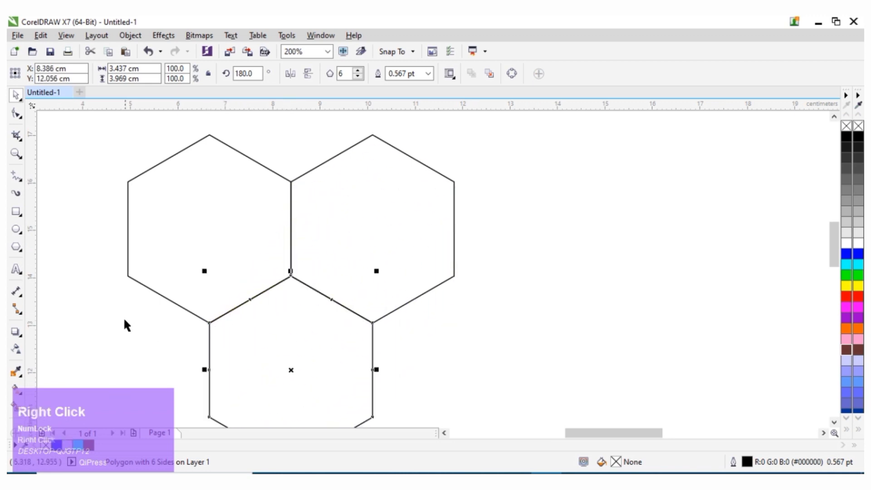
{"action": "left_click", "coordinate": [78, 282]}
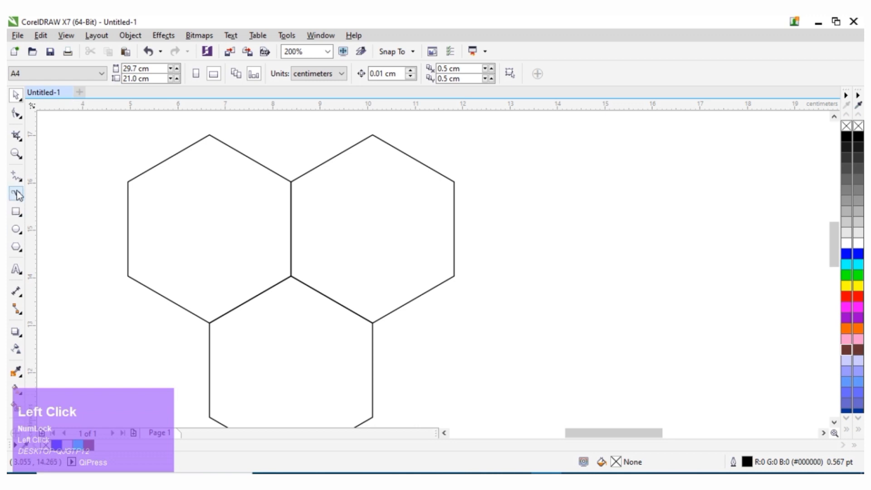
{"action": "scroll", "coordinate": [222, 154], "scroll_direction": "down", "scroll_amount": 1}
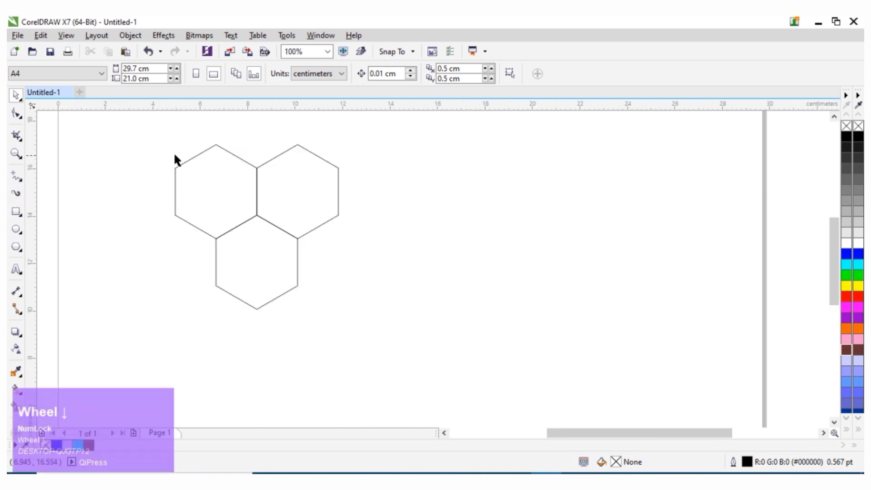
Step: Draw two vertical lines, about 8.9 cm through the left hexagon's center and about 10.2 cm along the upper hexagons' shared edge
{"action": "left_click", "coordinate": [15, 178]}
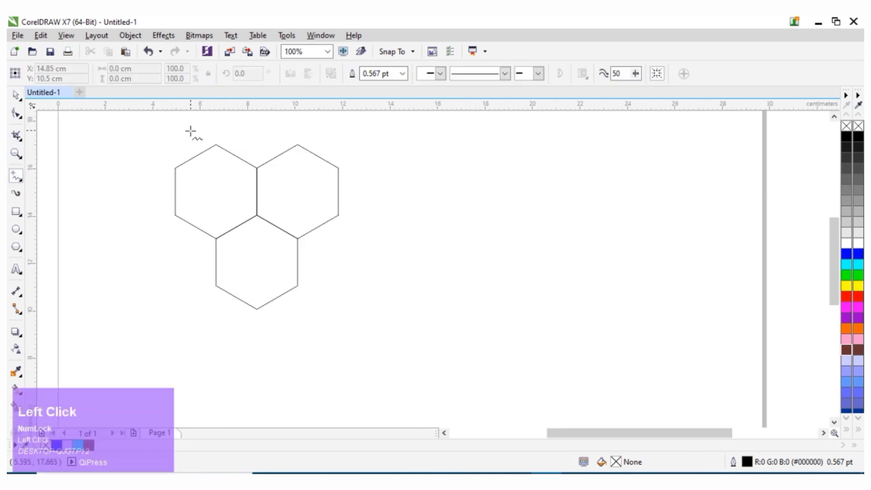
{"action": "left_click", "coordinate": [216, 123]}
{"action": "left_click", "coordinate": [217, 333]}
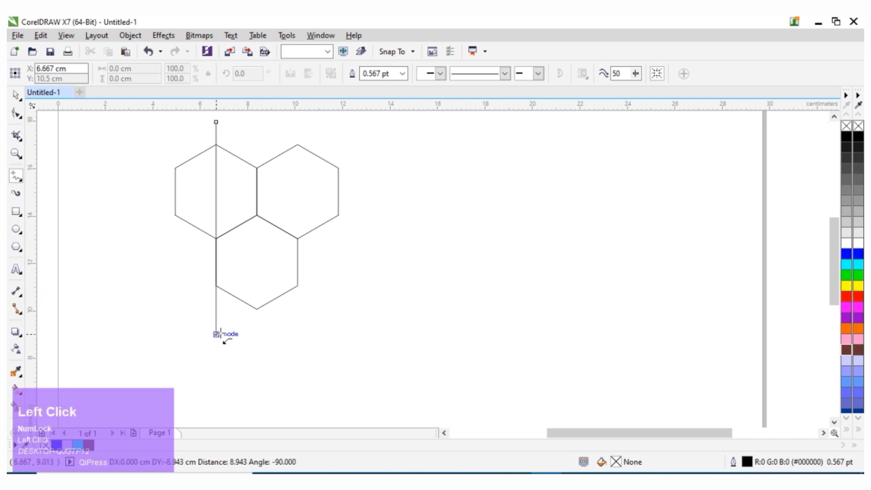
{"action": "left_click", "coordinate": [254, 123]}
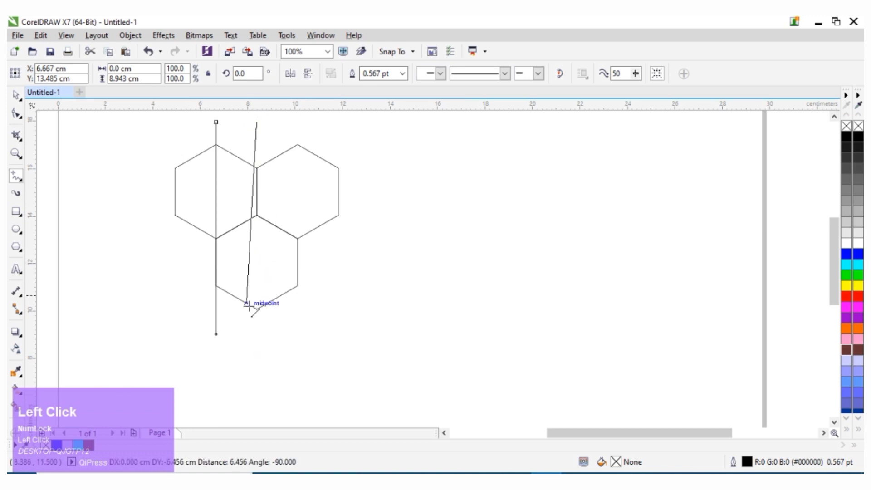
{"action": "left_click", "coordinate": [256, 364]}
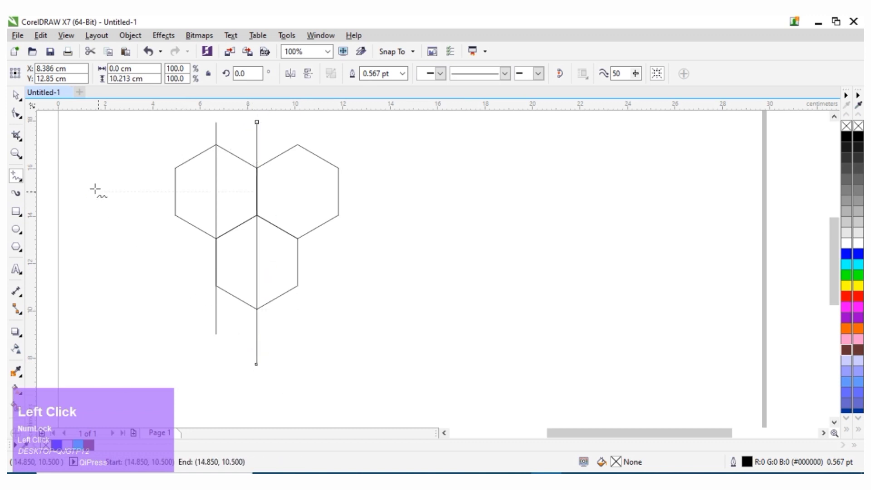
Step: Draw a line along the lower hexagon's upper-right edge and scale it from its center to about 10.7 cm wide
{"action": "left_click", "coordinate": [297, 239]}
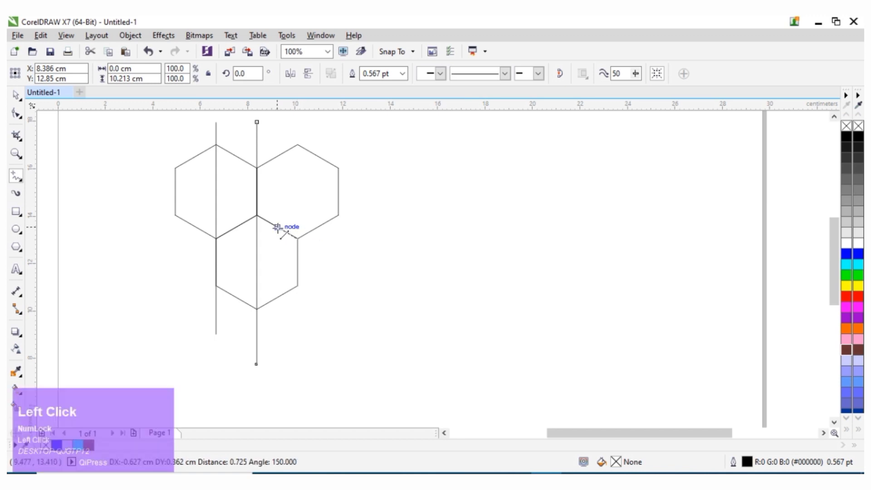
{"action": "left_click", "coordinate": [256, 215]}
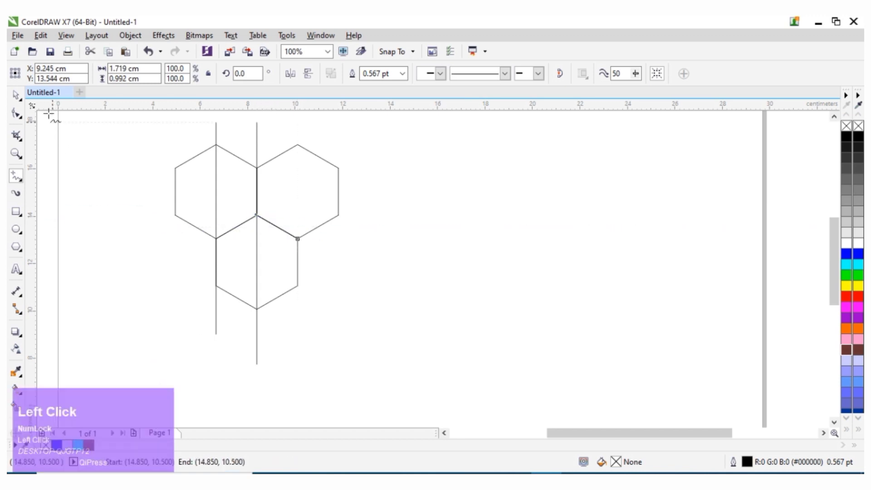
{"action": "left_click", "coordinate": [16, 95]}
{"action": "left_click_drag", "start_coordinate": [251, 210], "coordinate": [145, 148]}
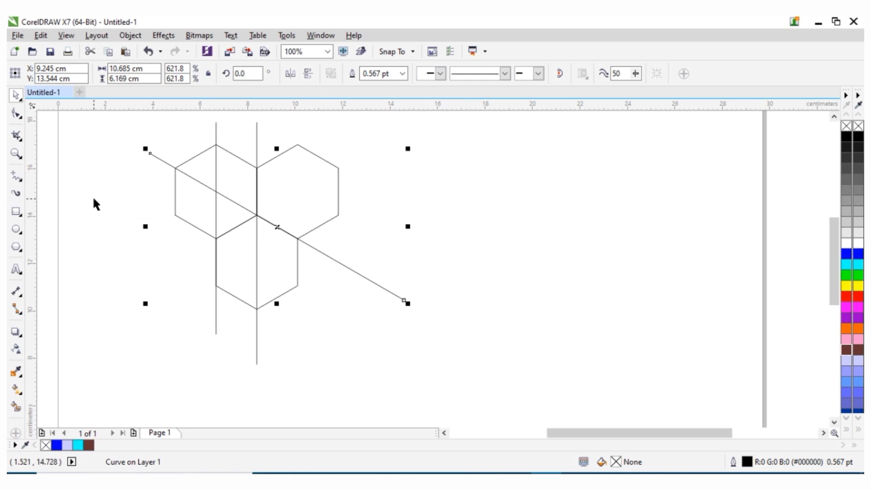
Step: Draw a straight line from the left hexagon's upper-left vertex to its bottom vertex
{"action": "scroll", "coordinate": [94, 197], "scroll_direction": "up", "scroll_amount": 2}
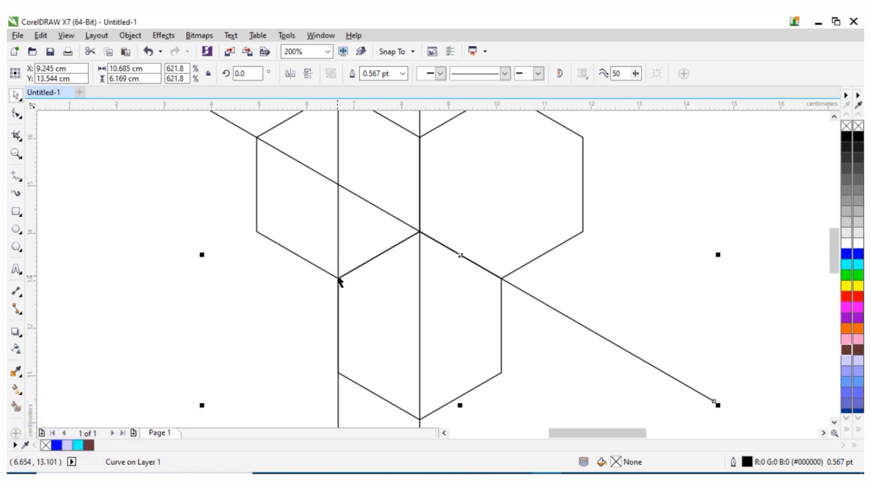
{"action": "left_click", "coordinate": [16, 176]}
{"action": "left_click", "coordinate": [257, 137]}
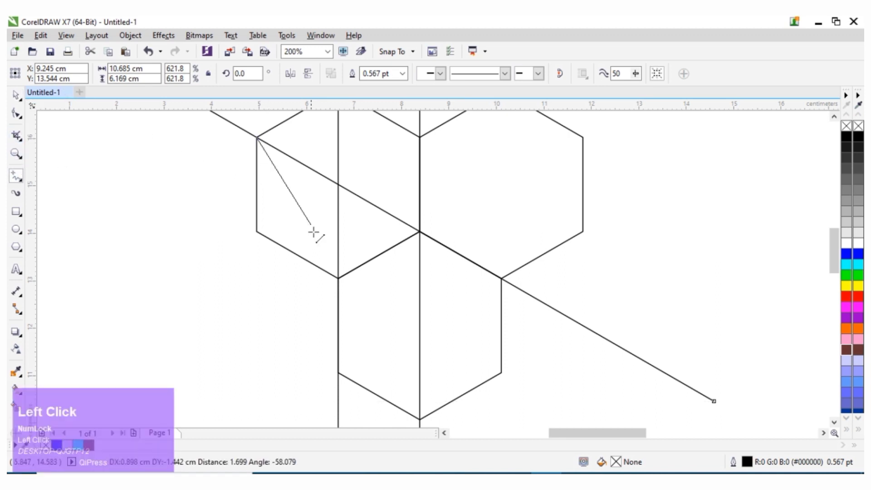
{"action": "left_click", "coordinate": [337, 277]}
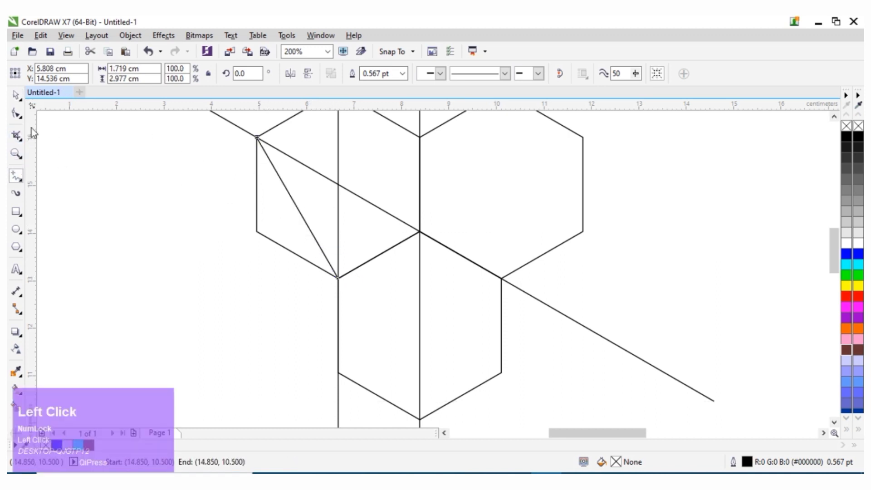
Step: Convert the new line to a curve and bend it into an arc tangent to the diagonal and vertical guide lines
{"action": "left_click", "coordinate": [16, 113]}
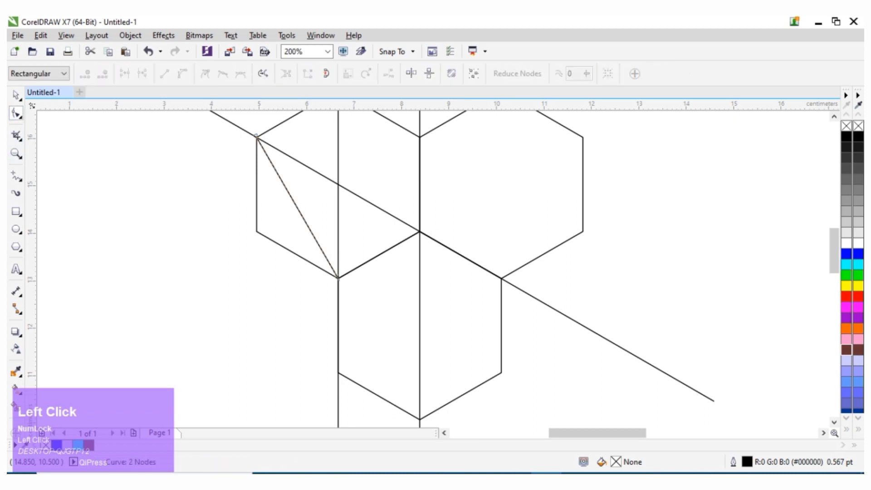
{"action": "right_click", "coordinate": [290, 198]}
{"action": "left_click", "coordinate": [325, 254]}
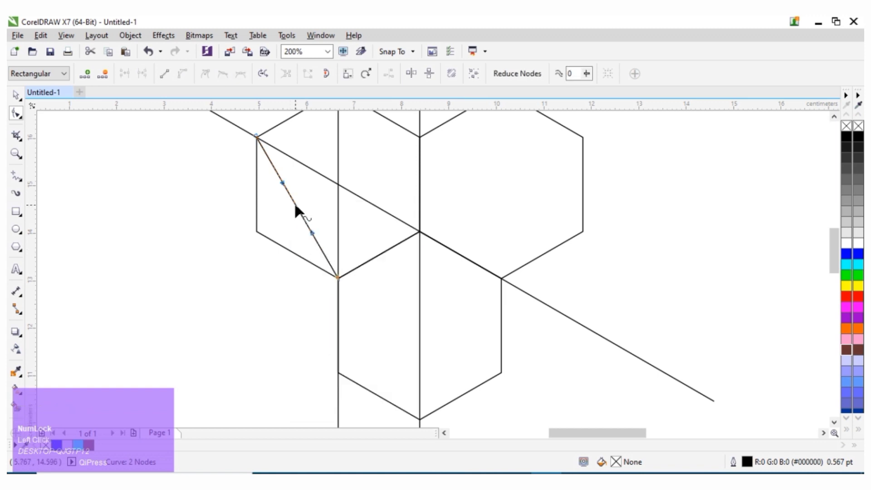
{"action": "left_click_drag", "start_coordinate": [283, 184], "coordinate": [315, 171]}
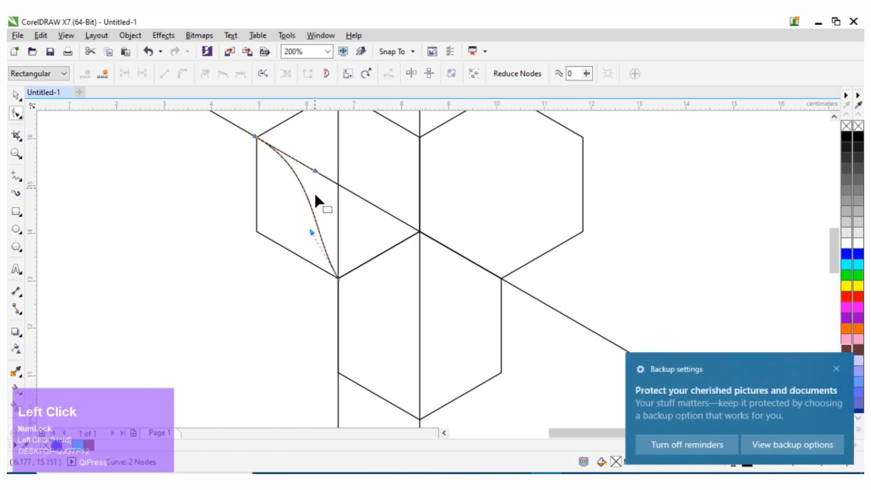
{"action": "left_click_drag", "start_coordinate": [313, 233], "coordinate": [335, 230]}
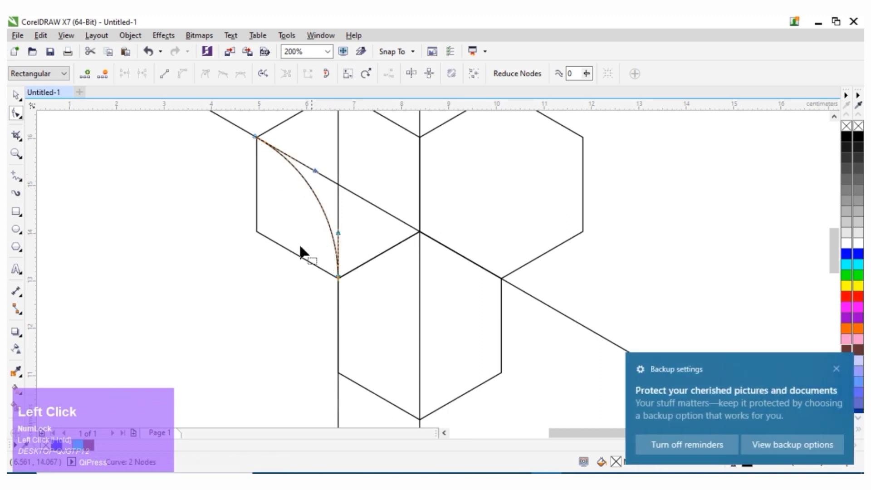
Step: Copy the arc so its upper end snaps to the left hexagon's center and its lower end meets the second vertical line
{"action": "left_click", "coordinate": [16, 95]}
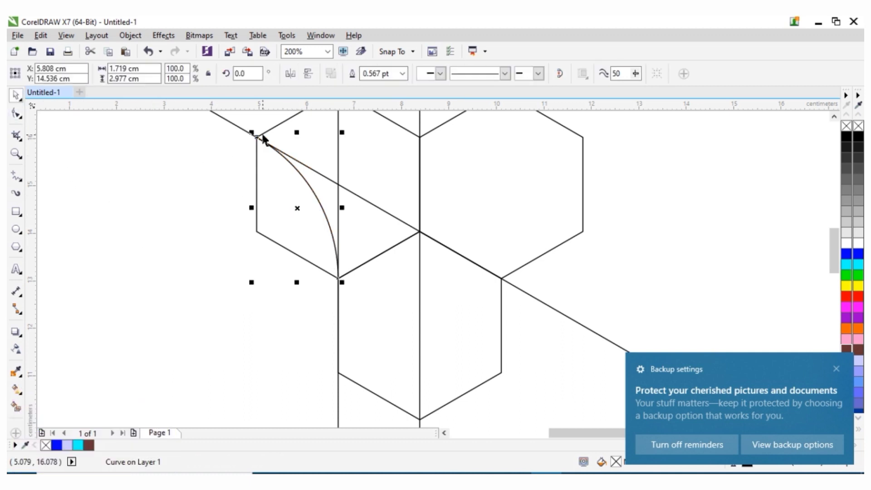
{"action": "left_click_drag", "start_coordinate": [257, 138], "coordinate": [340, 185]}
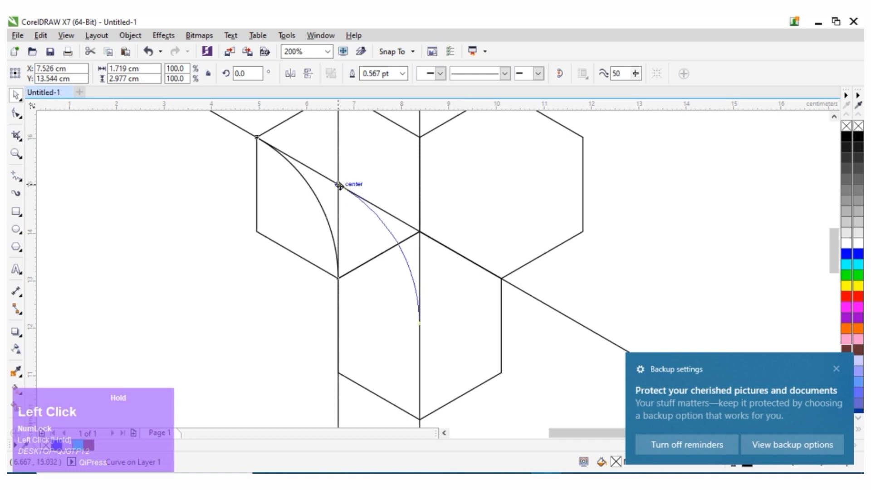
{"action": "right_click", "coordinate": [340, 186]}
{"action": "left_click_drag", "start_coordinate": [340, 185], "coordinate": [341, 185]}
{"action": "left_click", "coordinate": [154, 250]}
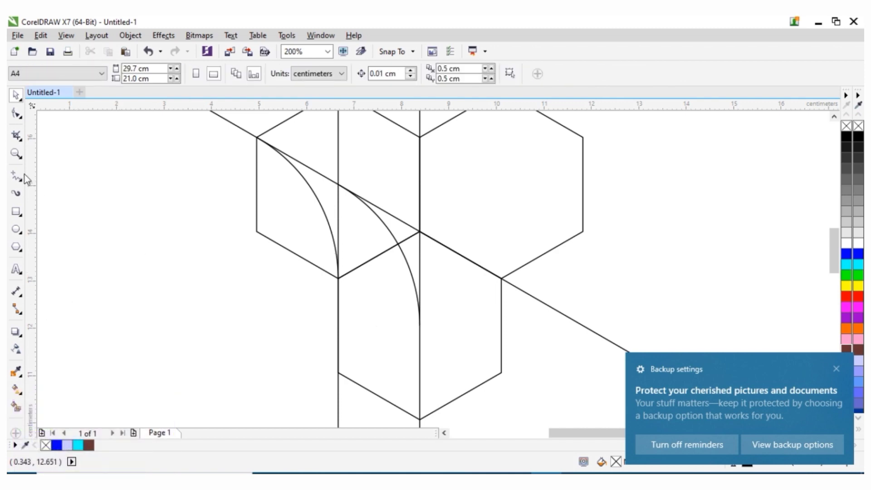
Step: Delete the vertical line segment and the hexagon edge segments between the two arcs with Virtual Segment Delete
{"action": "left_click", "coordinate": [21, 141]}
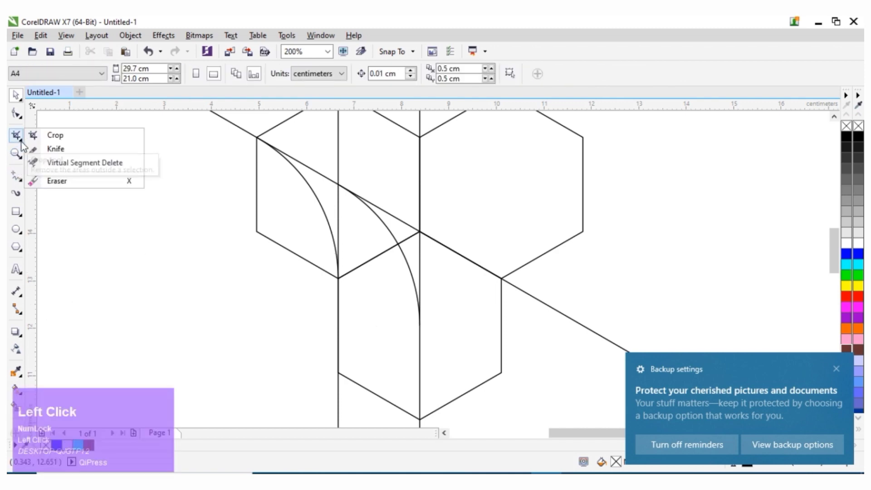
{"action": "left_click", "coordinate": [68, 159]}
{"action": "left_click", "coordinate": [339, 202]}
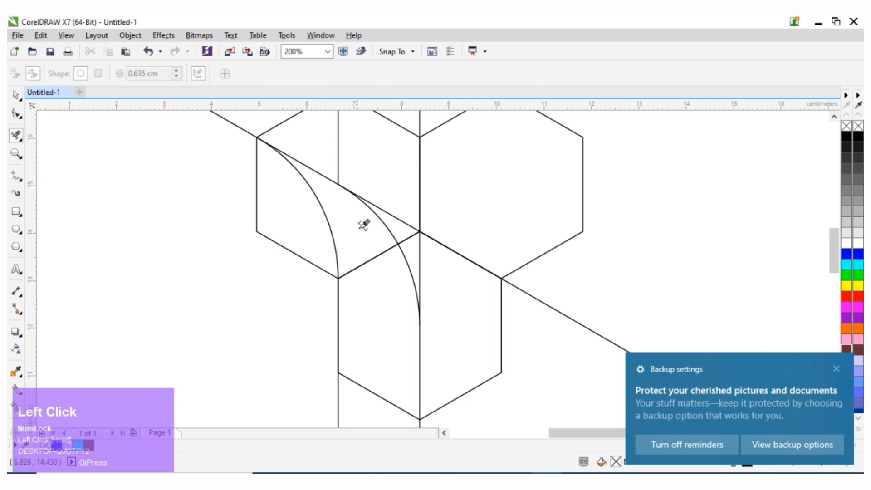
{"action": "left_click", "coordinate": [370, 260]}
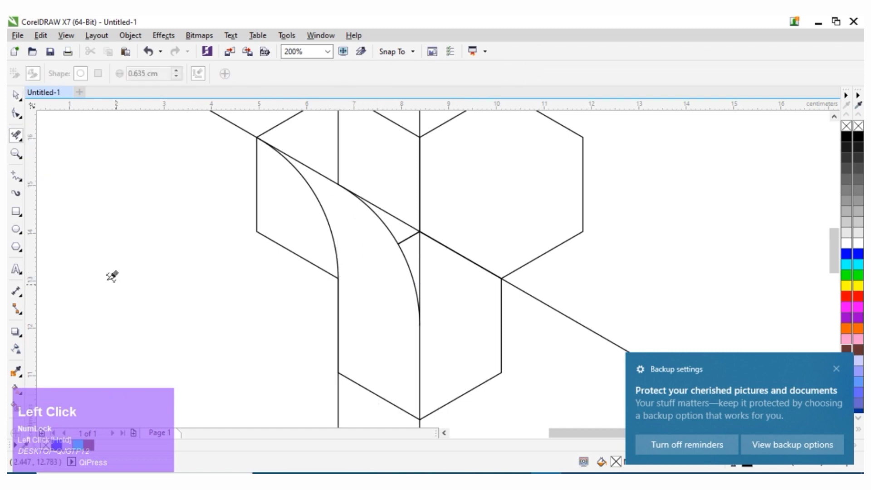
{"action": "left_click", "coordinate": [15, 95]}
Step: Smart-fill the area left of the first arc and the band between the two arcs with blue and a 0.5 pt outline
{"action": "scroll", "coordinate": [142, 230], "scroll_direction": "down", "scroll_amount": 3}
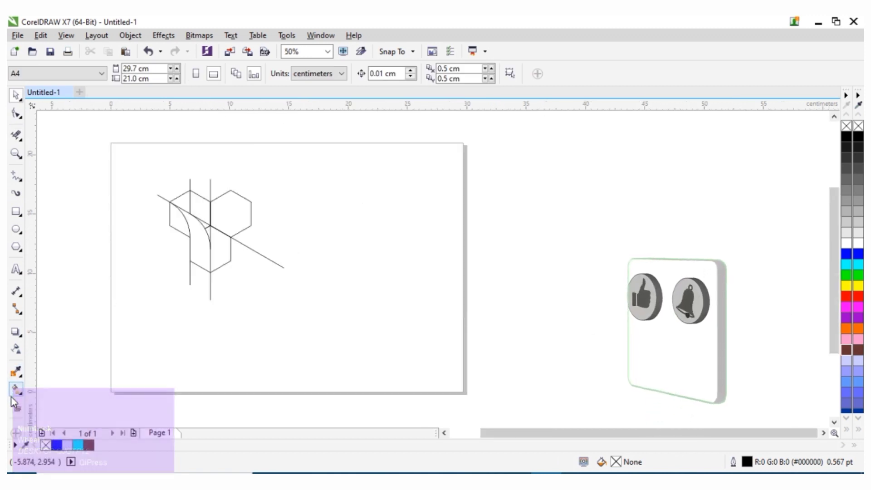
{"action": "left_click", "coordinate": [15, 392]}
{"action": "left_click", "coordinate": [20, 400]}
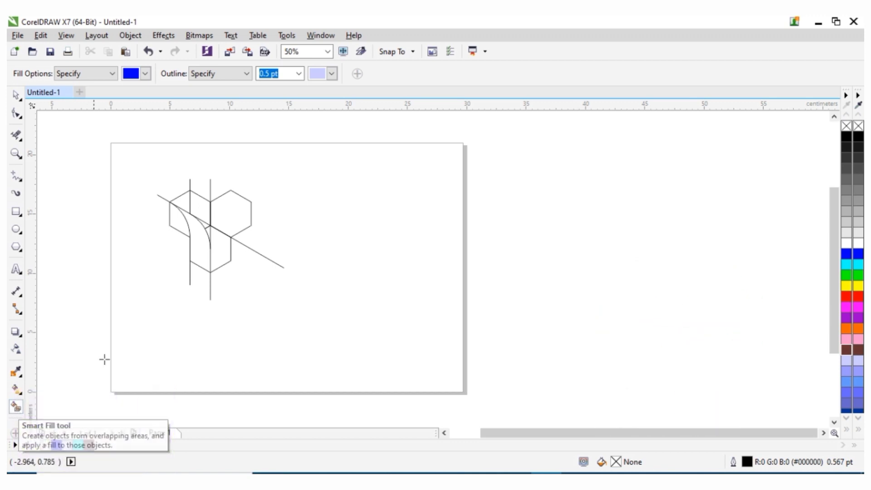
{"action": "left_click", "coordinate": [180, 225]}
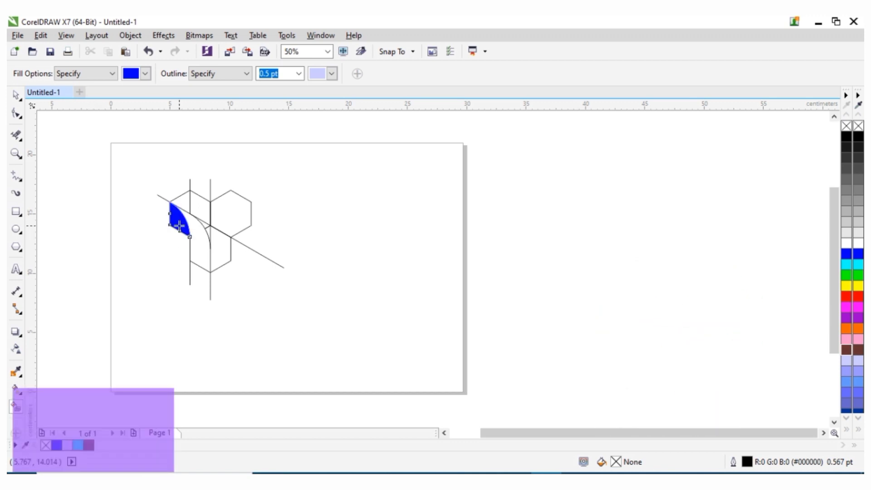
{"action": "left_click", "coordinate": [198, 251]}
{"action": "scroll", "coordinate": [134, 224], "scroll_direction": "up", "scroll_amount": 1}
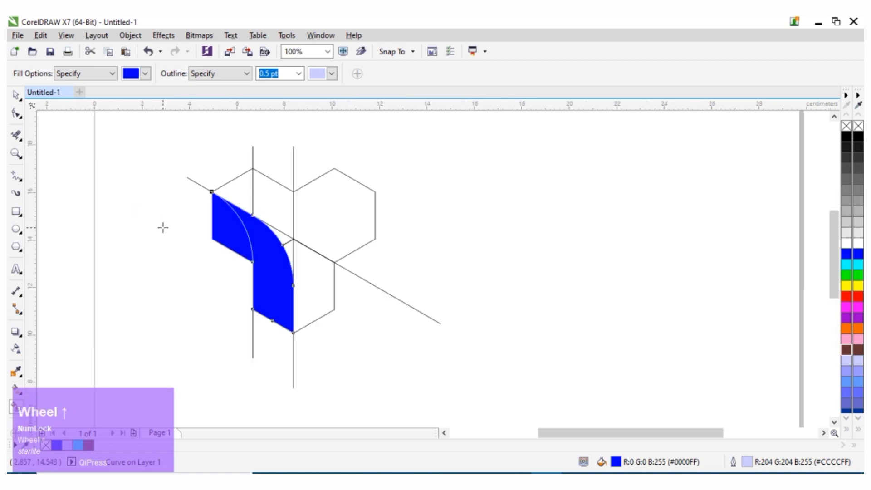
Step: Apply a linear fountain fill down the curved band from its upper end to its lowest vertex, with a blue end color
{"action": "left_click", "coordinate": [16, 96]}
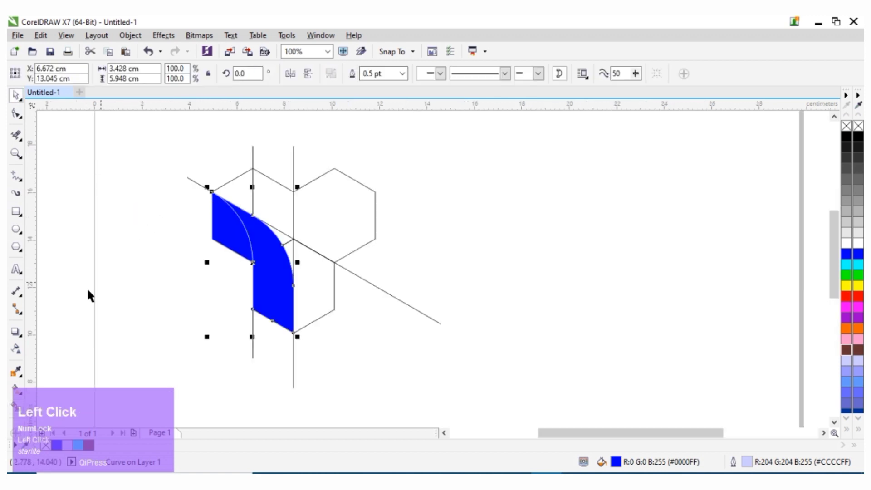
{"action": "left_click", "coordinate": [16, 389]}
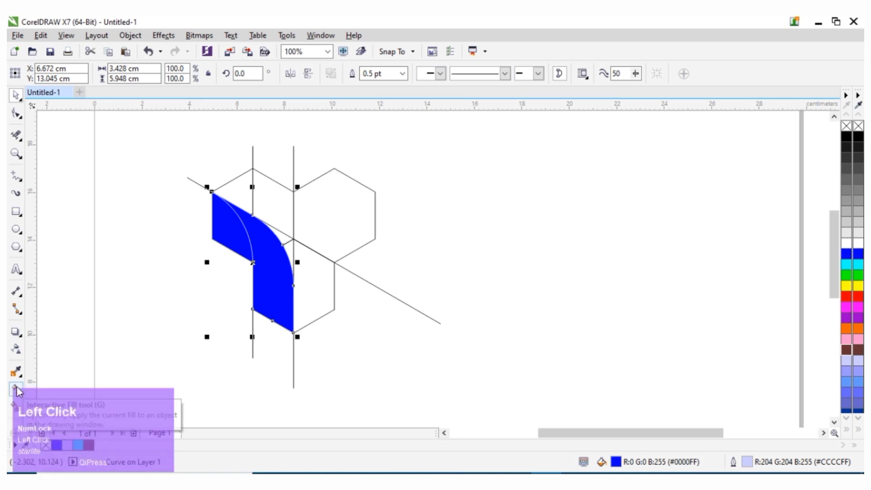
{"action": "left_click", "coordinate": [230, 207]}
{"action": "left_click_drag", "start_coordinate": [229, 204], "coordinate": [293, 329]}
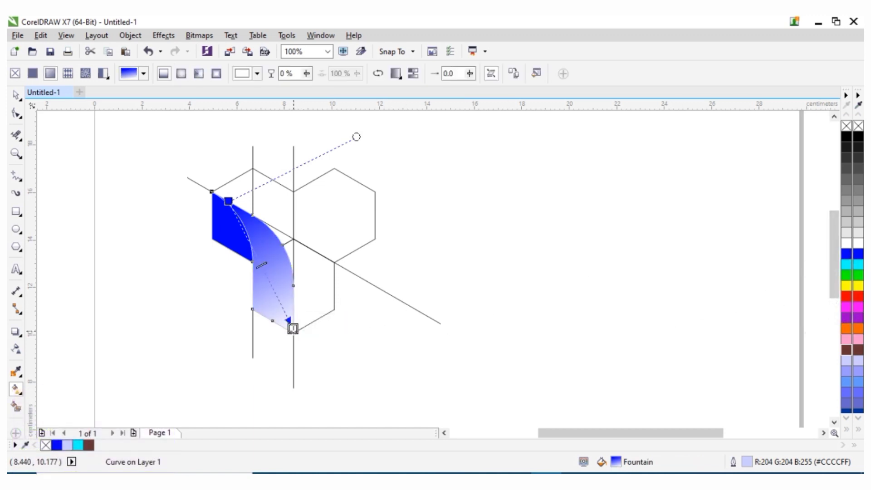
{"action": "left_click", "coordinate": [847, 255]}
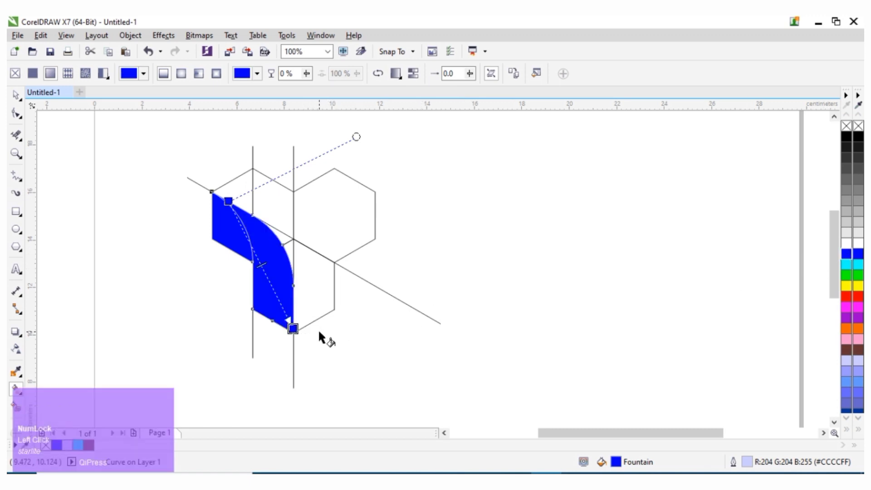
Step: Add a cyan color stop midway along the band's gradient and move the gradient's start point slightly inward
{"action": "scroll", "coordinate": [266, 281], "scroll_direction": "up", "scroll_amount": 1}
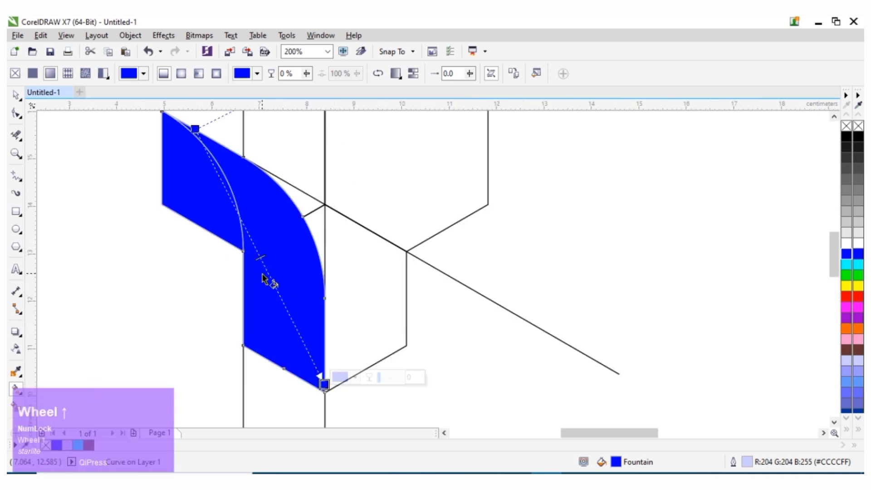
{"action": "left_click", "coordinate": [263, 265]}
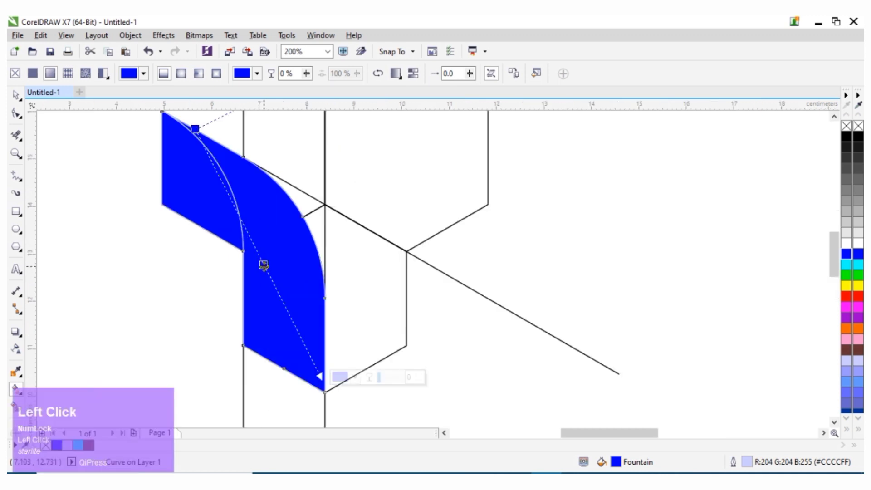
{"action": "left_click_drag", "start_coordinate": [847, 264], "coordinate": [263, 264]}
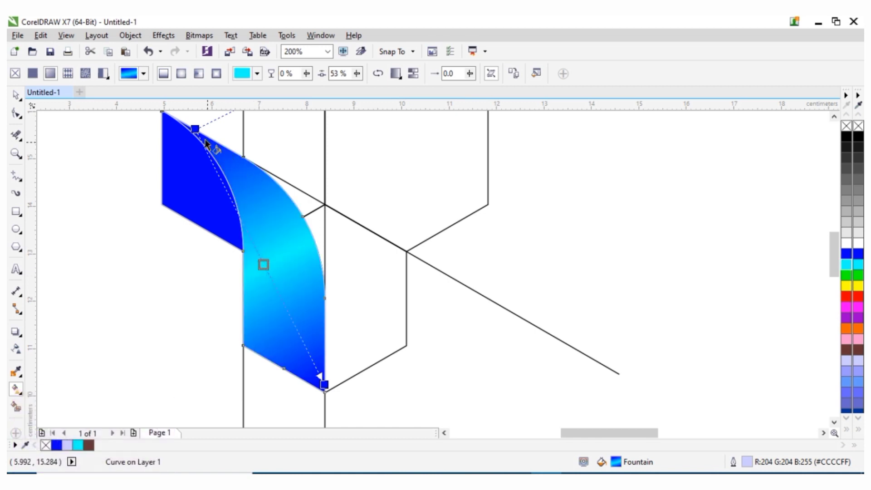
{"action": "left_click_drag", "start_coordinate": [195, 129], "coordinate": [201, 130]}
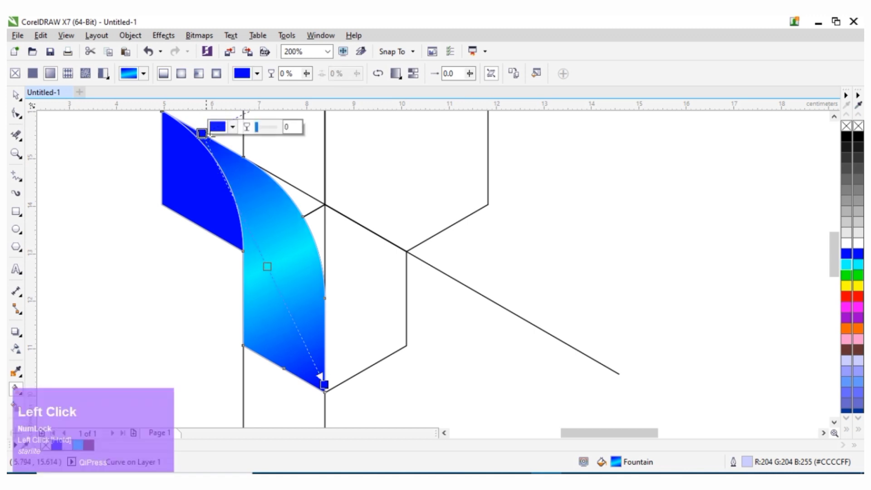
Step: Skew the band's gradient with its free handle, and apply a blue-to-cyan linear fountain fill to the neighbouring segment, from upper corner to lower inner corner
{"action": "scroll", "coordinate": [306, 221], "scroll_direction": "down", "scroll_amount": 2}
{"action": "mouse_move", "coordinate": [379, 115]}
{"action": "left_mouse_down"}
{"action": "mouse_move", "coordinate": [324, 150]}
{"action": "mouse_move", "coordinate": [326, 185]}
{"action": "left_mouse_up"}
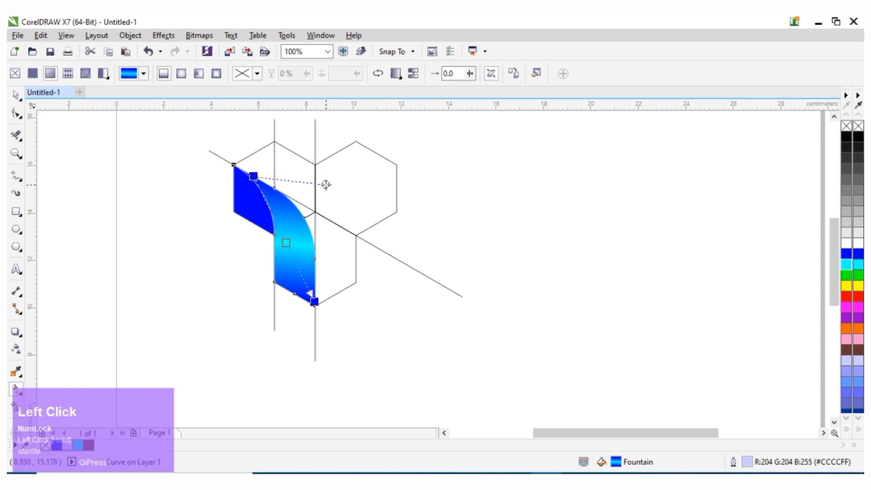
{"action": "left_click", "coordinate": [239, 204]}
{"action": "left_click_drag", "start_coordinate": [239, 174], "coordinate": [273, 234]}
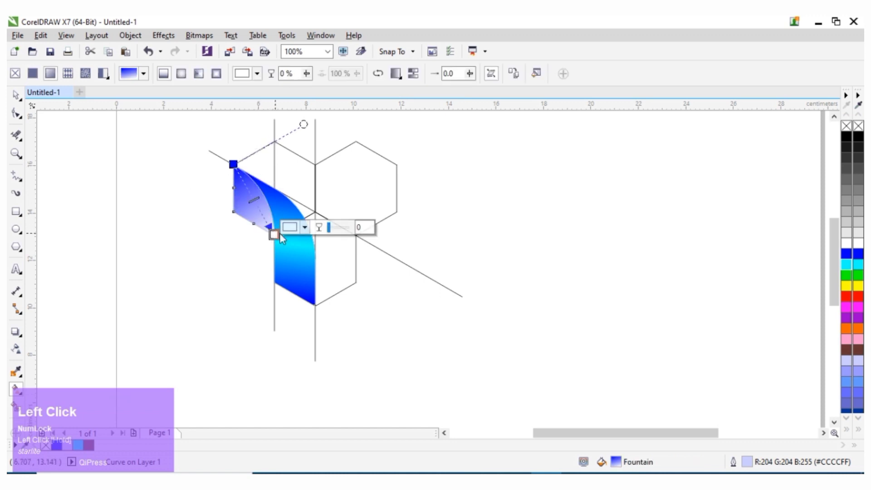
{"action": "left_click_drag", "start_coordinate": [847, 265], "coordinate": [274, 234]}
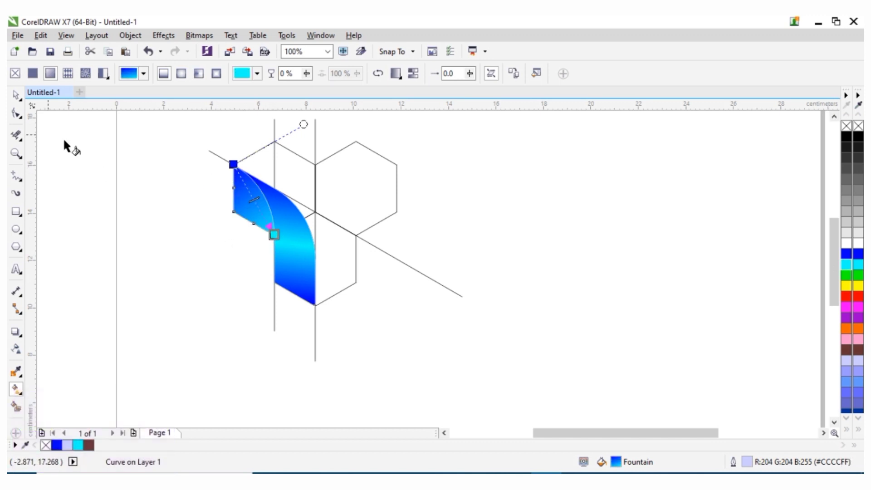
Step: Group the two gradient-filled segments and move the group's rotation center to the vertex shared by the three hexagons
{"action": "left_click", "coordinate": [16, 94]}
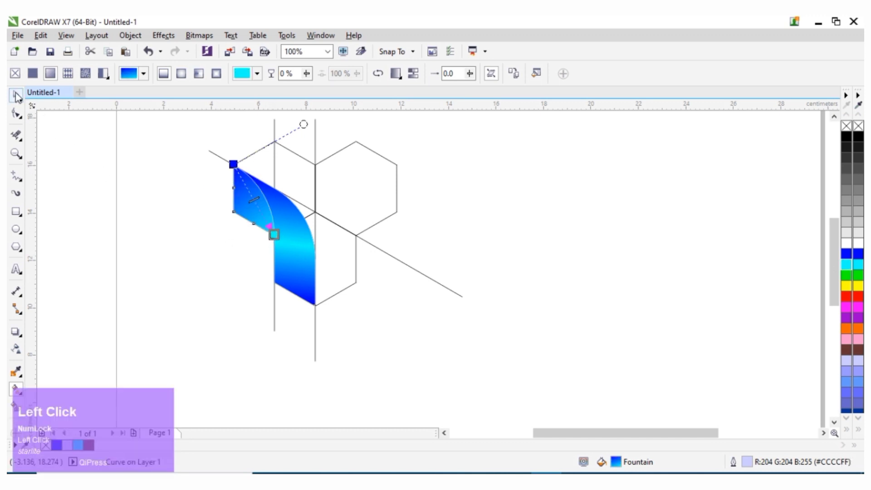
{"action": "left_click", "coordinate": [293, 254], "text": "shift"}
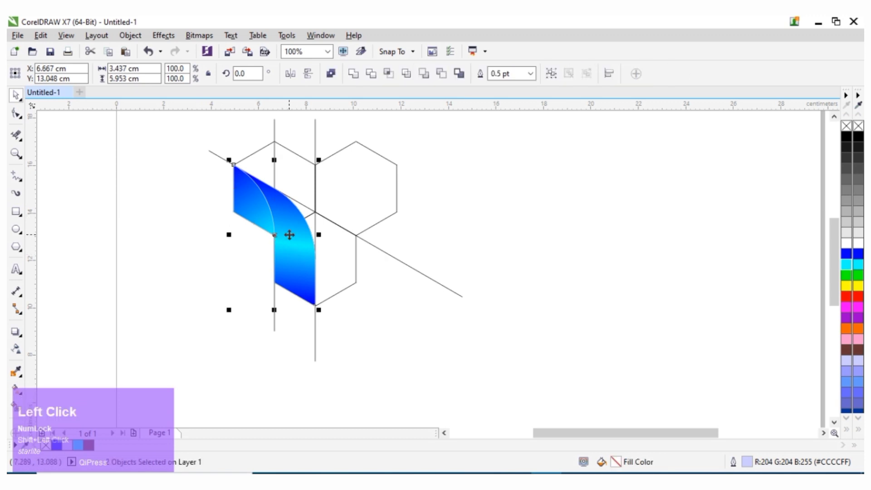
{"action": "right_click", "coordinate": [291, 252]}
{"action": "left_click", "coordinate": [320, 258]}
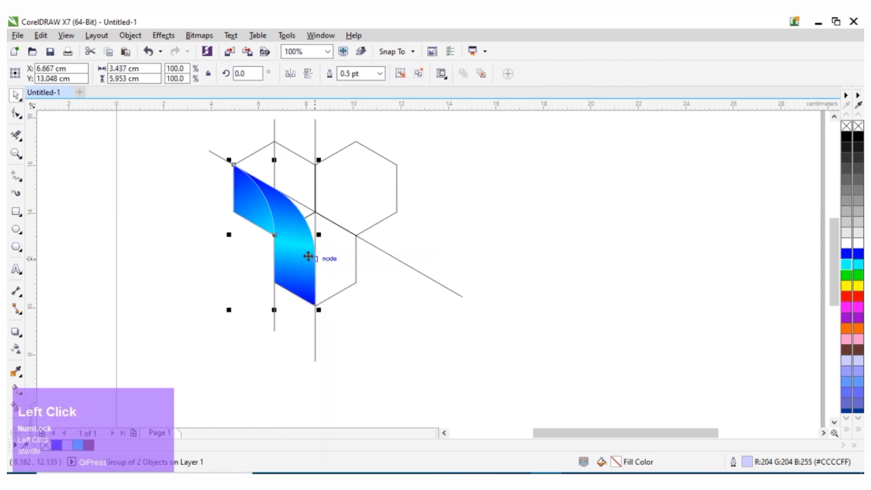
{"action": "left_click", "coordinate": [275, 234]}
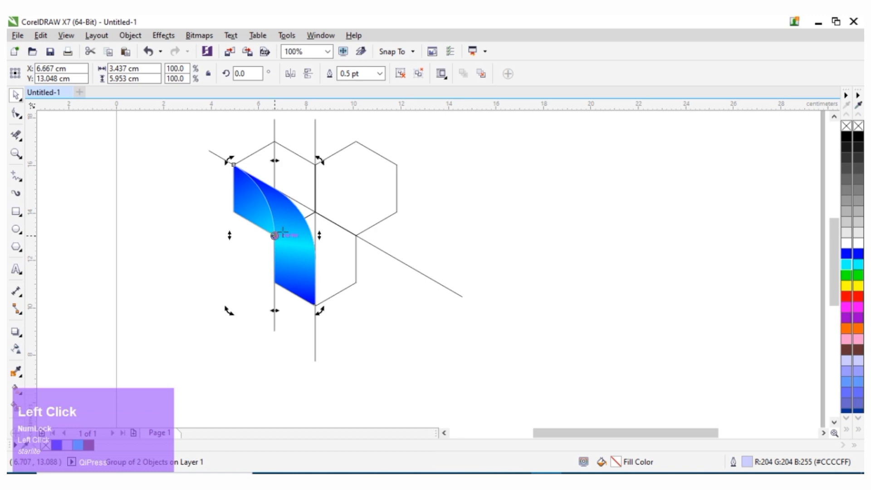
{"action": "left_click_drag", "start_coordinate": [274, 235], "coordinate": [314, 211]}
{"action": "left_click", "coordinate": [121, 155]}
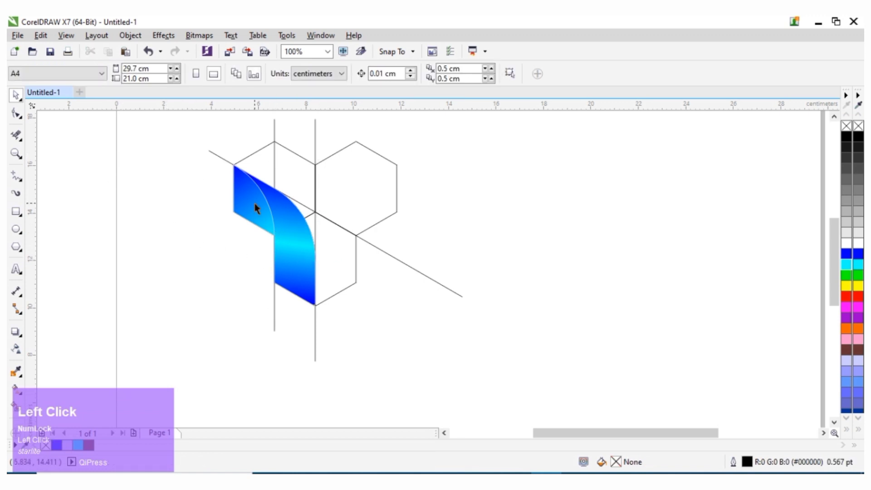
Step: Delete the remaining hexagon outlines, the vertical guide lines and the diagonal guide line around the gradient shape
{"action": "left_click", "coordinate": [301, 155]}
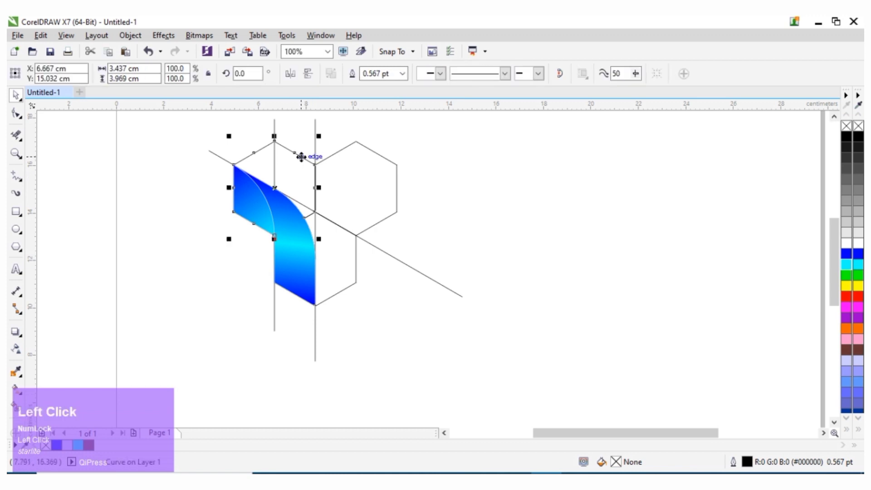
{"action": "key", "text": "Delete"}
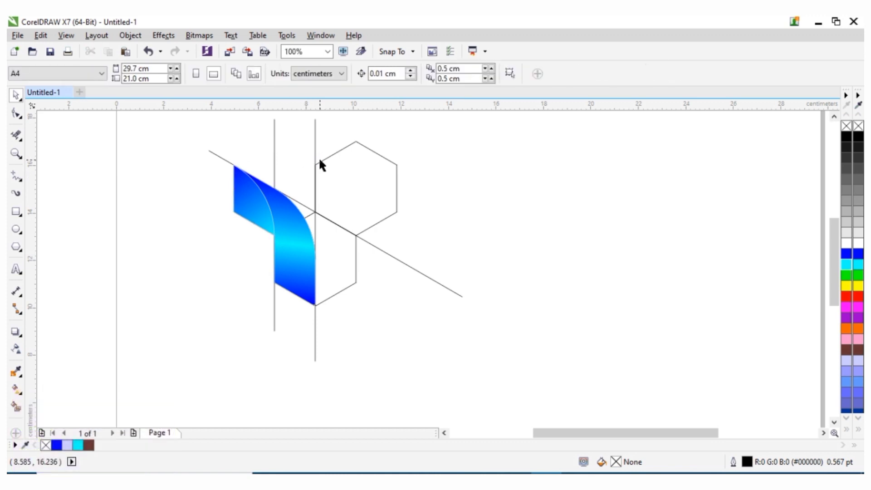
{"action": "left_click", "coordinate": [316, 163]}
{"action": "key", "text": "Delete"}
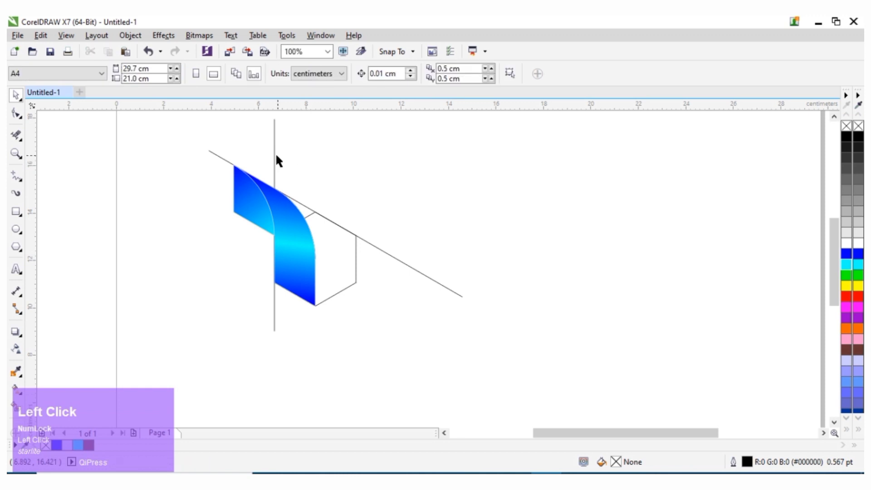
{"action": "left_click", "coordinate": [275, 161]}
{"action": "key", "text": "Delete"}
{"action": "left_click", "coordinate": [324, 216]}
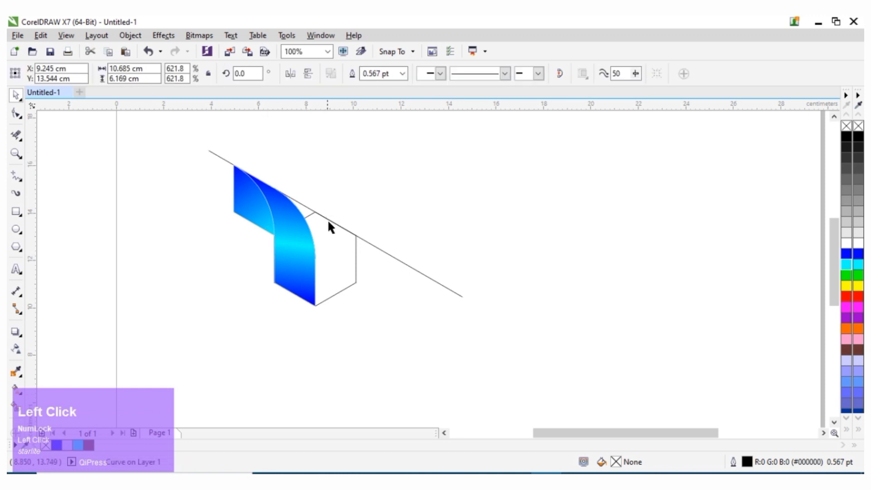
{"action": "key", "text": "Delete"}
{"action": "left_click", "coordinate": [346, 230]}
{"action": "key", "text": "Delete"}
Step: Create two rotated copies of the gradient group around its moved rotation center, evenly spaced to complete the three-armed logo
{"action": "left_click", "coordinate": [288, 235]}
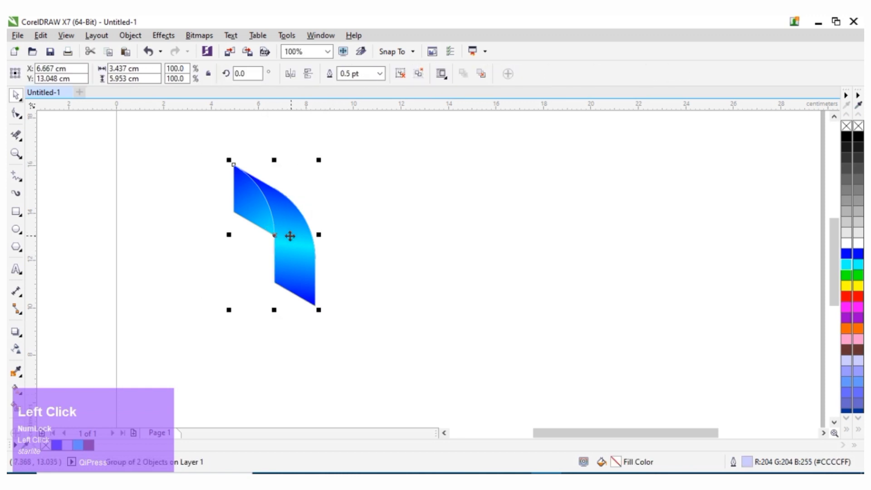
{"action": "left_click", "coordinate": [275, 236]}
{"action": "left_click_drag", "start_coordinate": [231, 163], "coordinate": [359, 187]}
{"action": "right_click", "coordinate": [359, 187]}
{"action": "left_click_drag", "start_coordinate": [401, 136], "coordinate": [322, 303]}
{"action": "right_click", "coordinate": [322, 303]}
{"action": "left_click", "coordinate": [348, 335]}
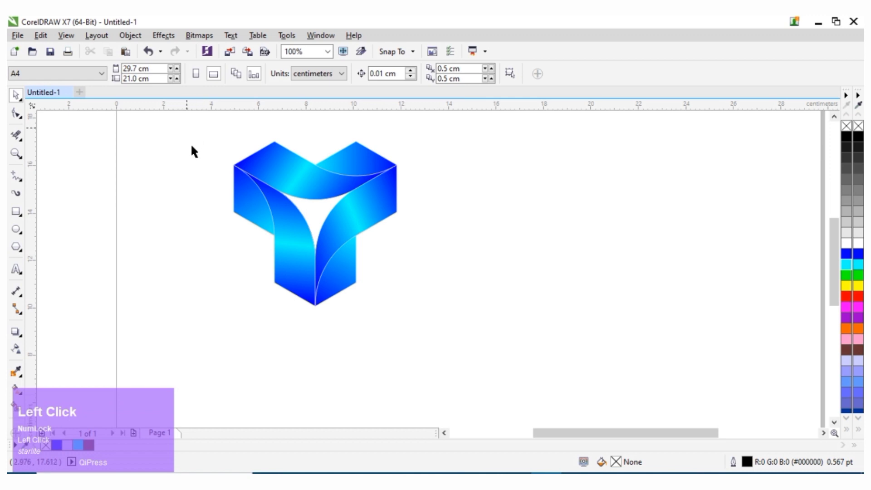
Step: Remove the outline from all three groups of the logo
{"action": "left_click_drag", "start_coordinate": [186, 128], "coordinate": [495, 352]}
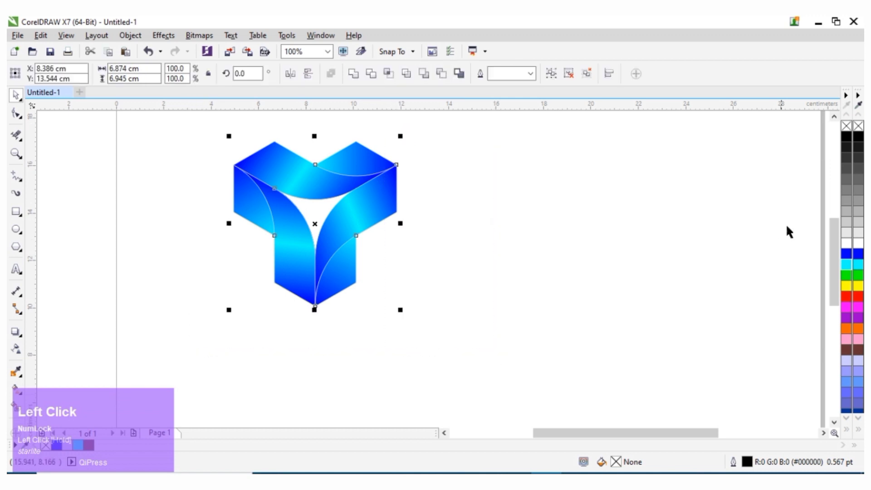
{"action": "right_click", "coordinate": [846, 126]}
{"action": "left_click", "coordinate": [646, 228]}
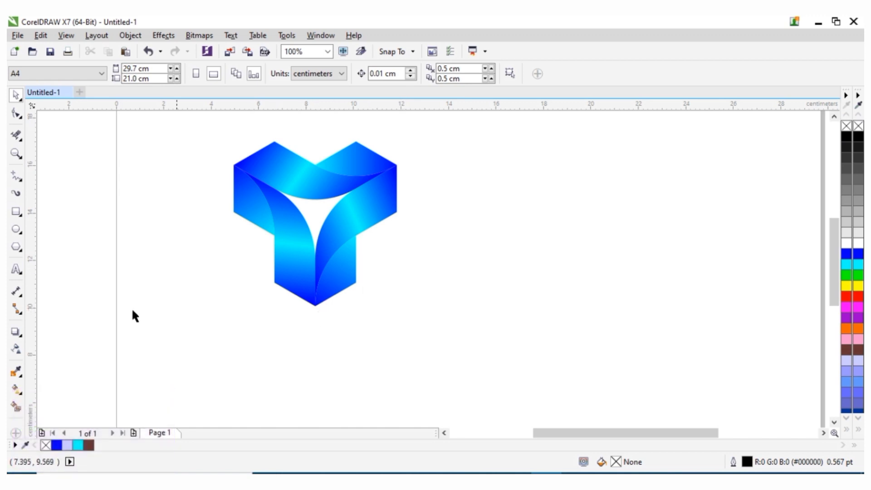
Step: Draw a flat black-filled ellipse about 3.87 cm wide and 0.22 cm high, centered just below the logo's lowest vertex
{"action": "left_click", "coordinate": [16, 229]}
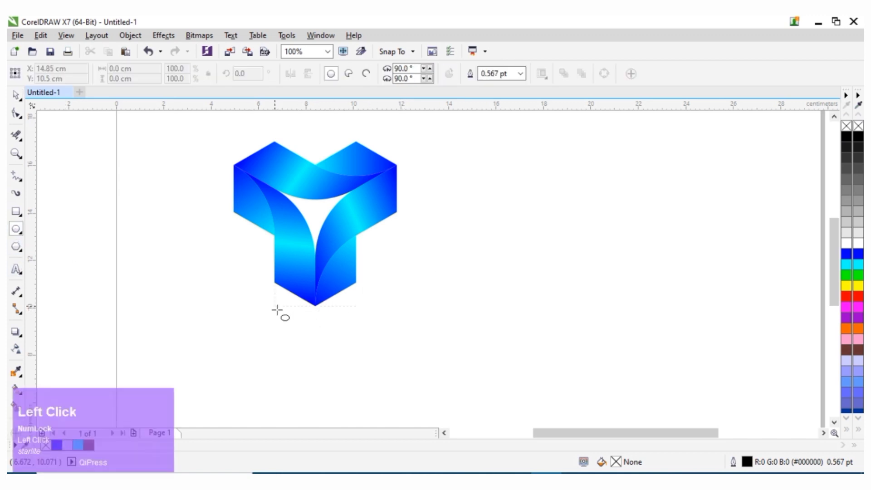
{"action": "left_click_drag", "start_coordinate": [277, 309], "coordinate": [366, 312]}
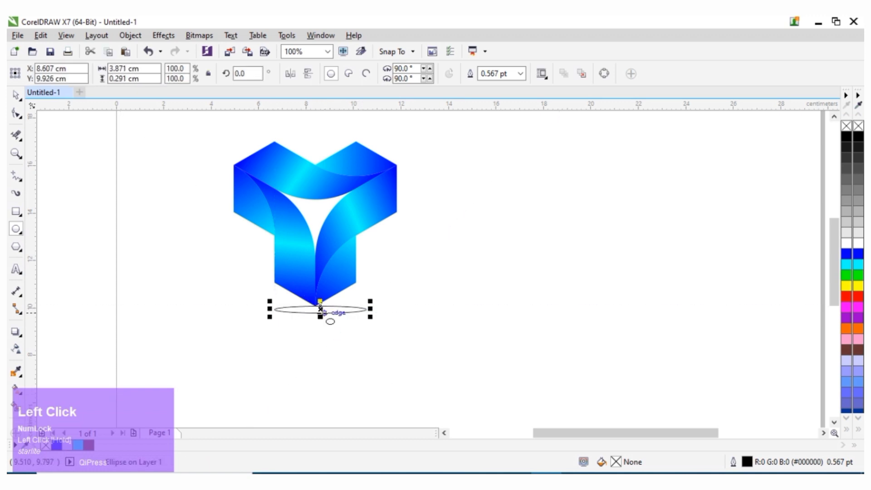
{"action": "left_click", "coordinate": [849, 136]}
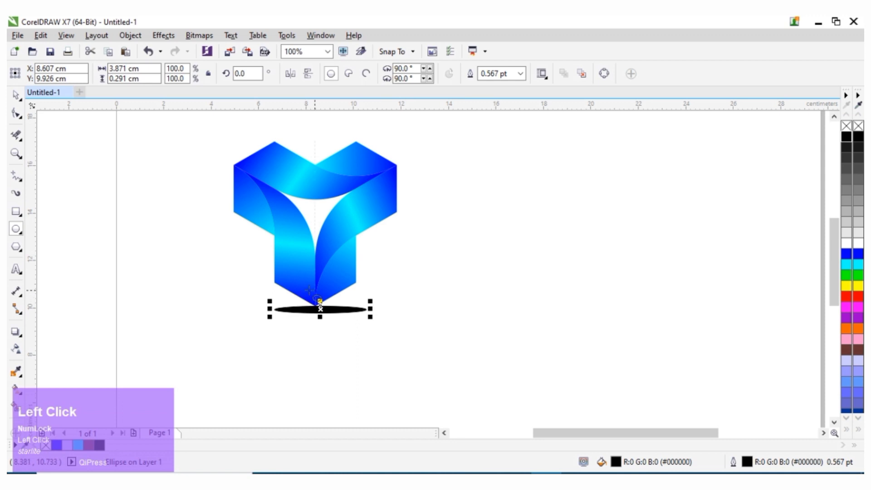
{"action": "scroll", "coordinate": [319, 302], "scroll_direction": "up", "scroll_amount": 2}
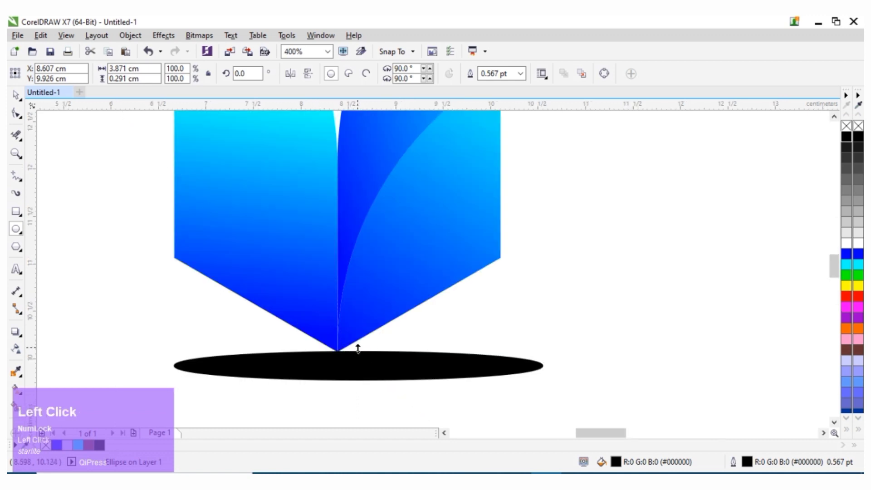
{"action": "left_click_drag", "start_coordinate": [357, 348], "coordinate": [347, 373]}
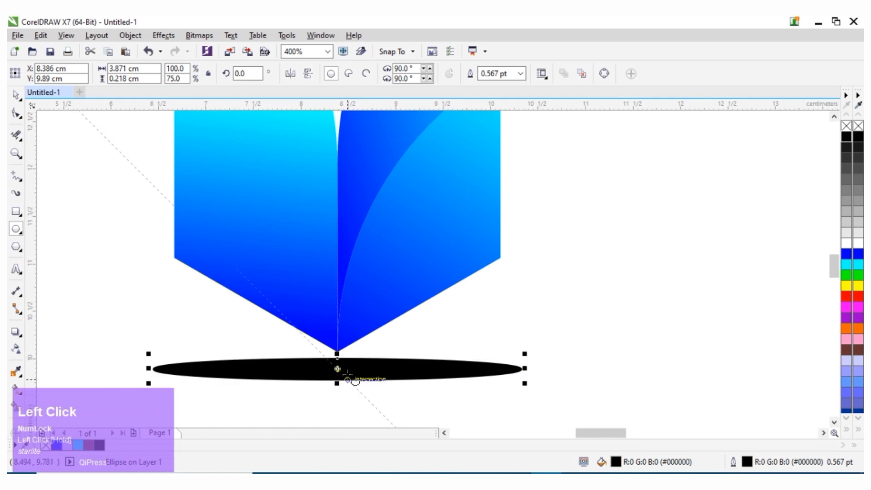
Step: Convert the black ellipse to a 500 dpi RGB Color (24-bit) bitmap with anti-aliasing and a transparent background
{"action": "left_click", "coordinate": [16, 95]}
{"action": "left_click", "coordinate": [209, 36]}
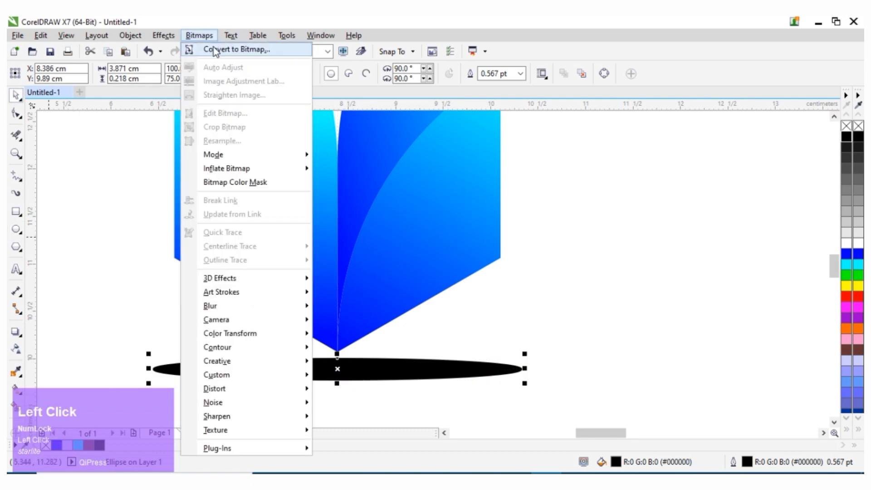
{"action": "left_click", "coordinate": [214, 47]}
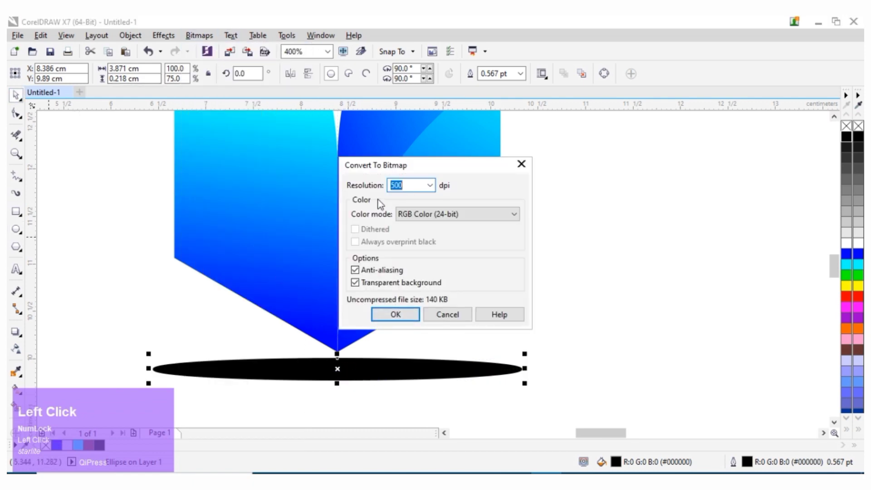
{"action": "left_click", "coordinate": [398, 316]}
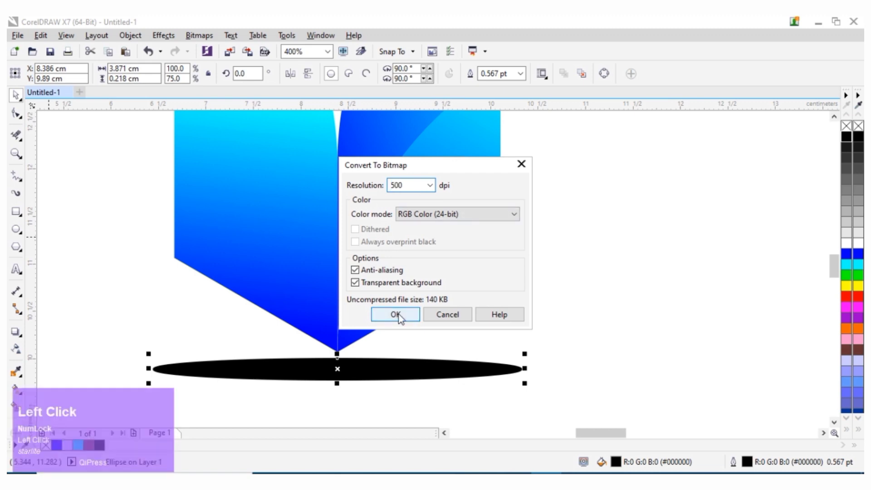
Step: Apply a Gaussian Blur with a radius of 18 pixels to the ellipse bitmap to make a soft shadow under the logo
{"action": "left_click", "coordinate": [200, 36]}
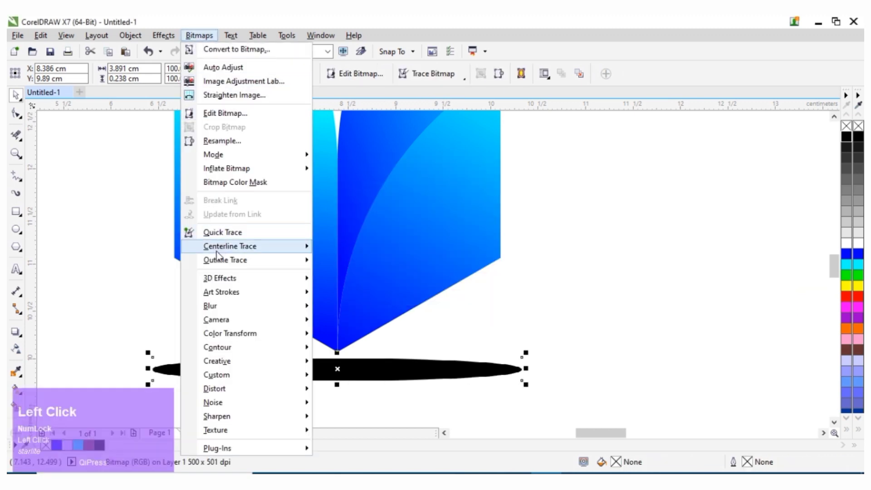
{"action": "mouse_move", "coordinate": [214, 307]}
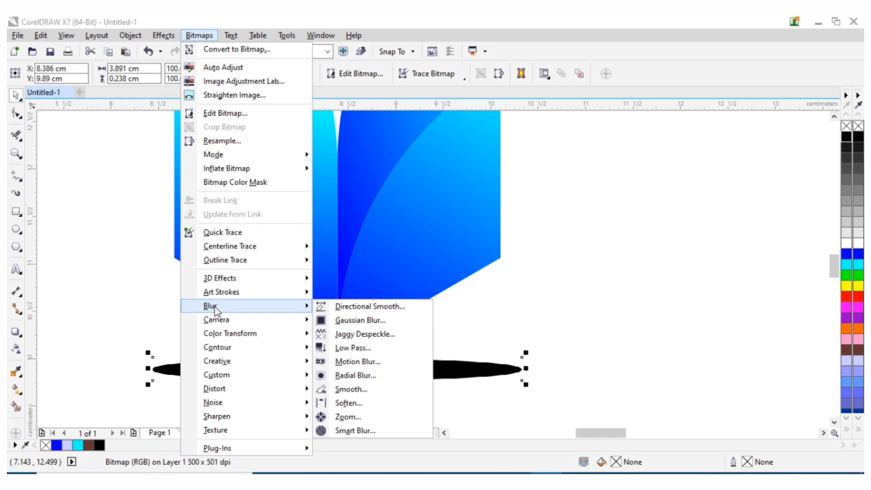
{"action": "left_click", "coordinate": [345, 321]}
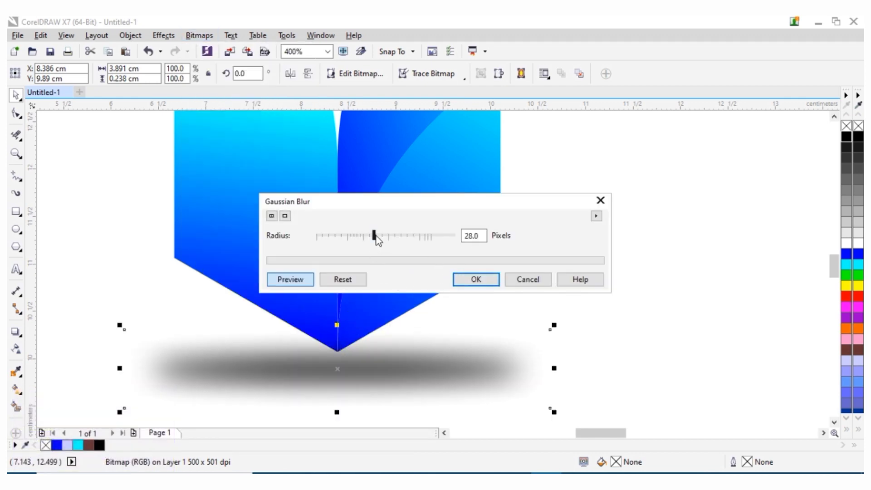
{"action": "left_click_drag", "start_coordinate": [376, 236], "coordinate": [369, 238]}
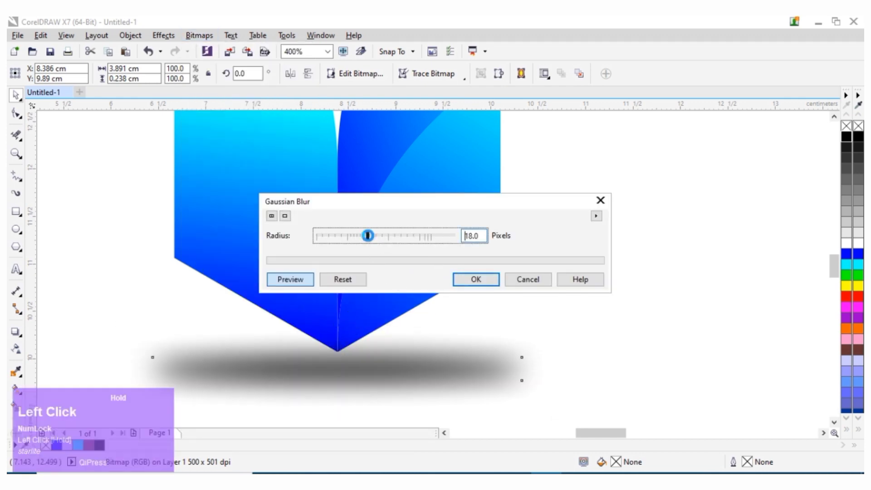
{"action": "left_click", "coordinate": [483, 280]}
{"action": "left_click", "coordinate": [610, 279]}
{"action": "scroll", "coordinate": [533, 284], "scroll_direction": "down", "scroll_amount": 5}
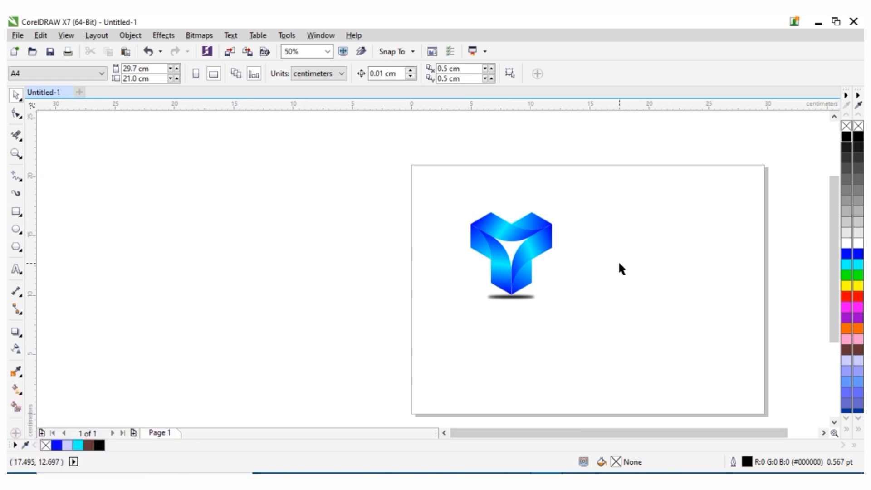
{"action": "key", "text": "F4"}
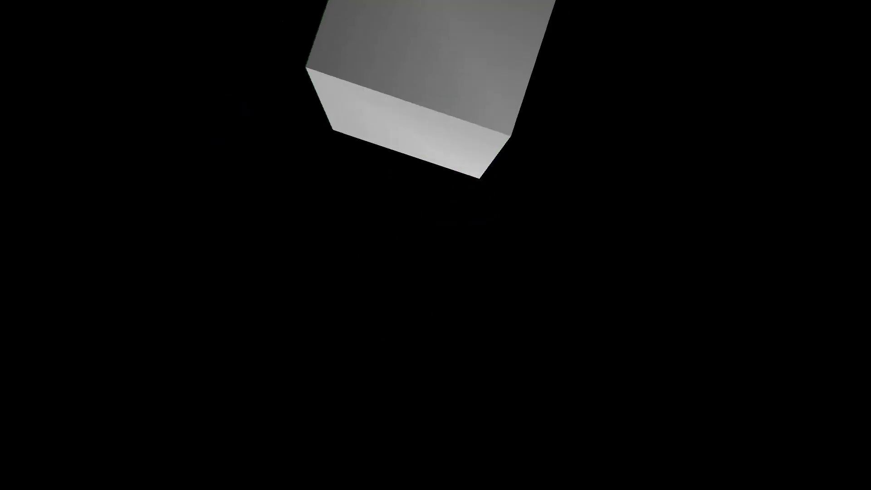